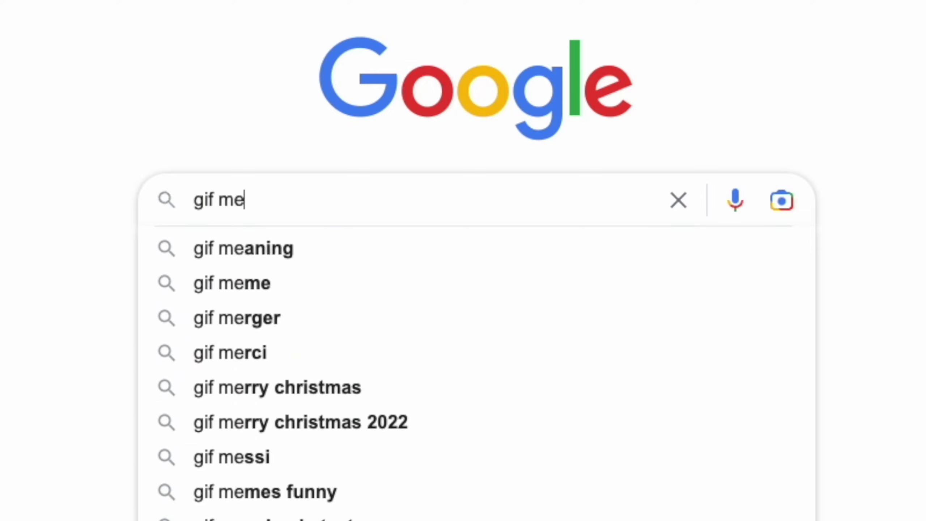
Type 'gif me the best promp' into the Google search box
type("the best pr")
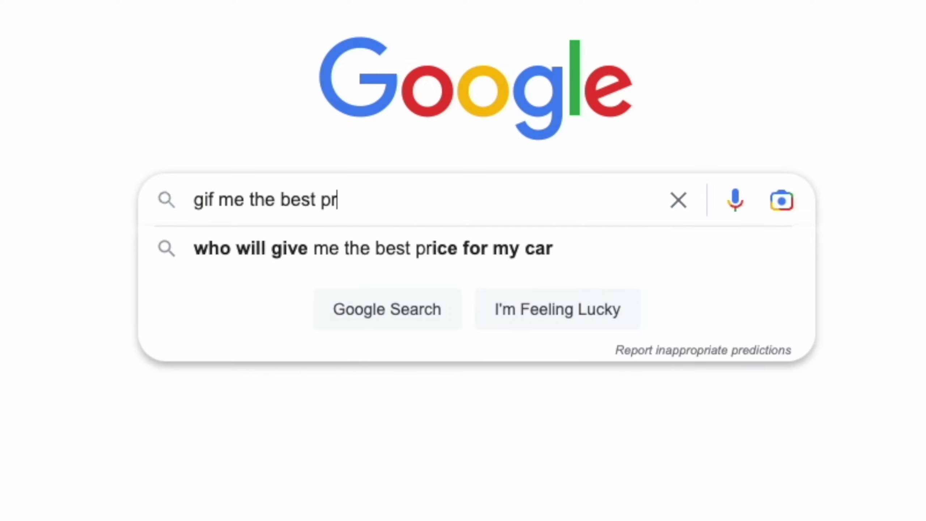
type("omp")
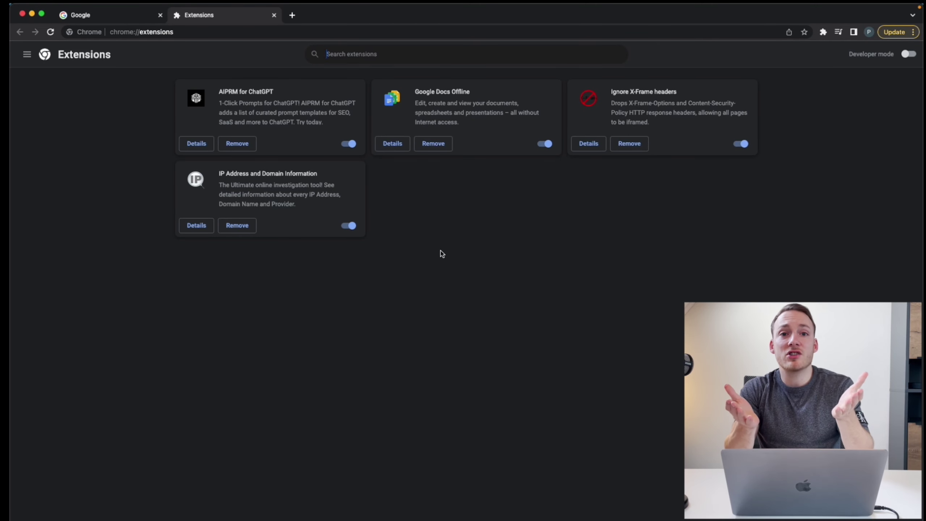
Search the Chrome Web Store for 'aiprm' and open the AIPRM for ChatGPT listing
left_click(28, 59)
left_click(56, 500)
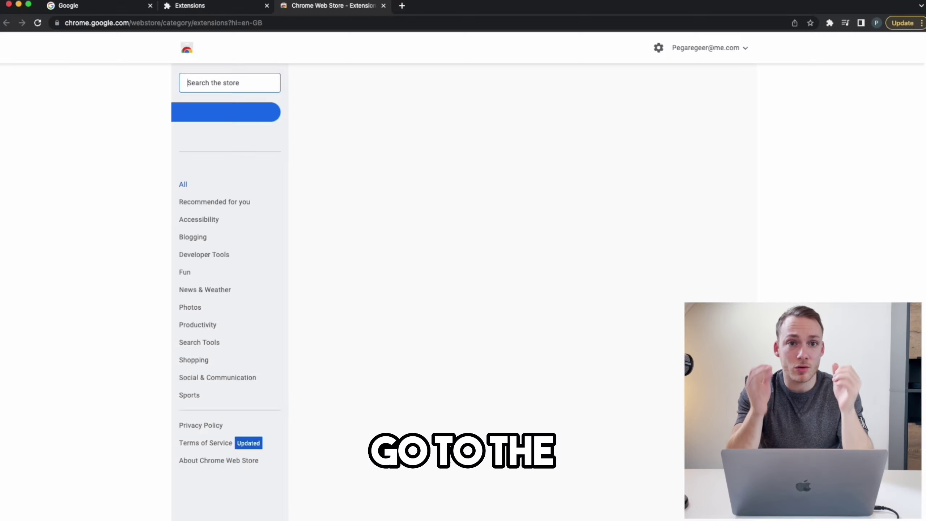
type("aiprm")
key("Return")
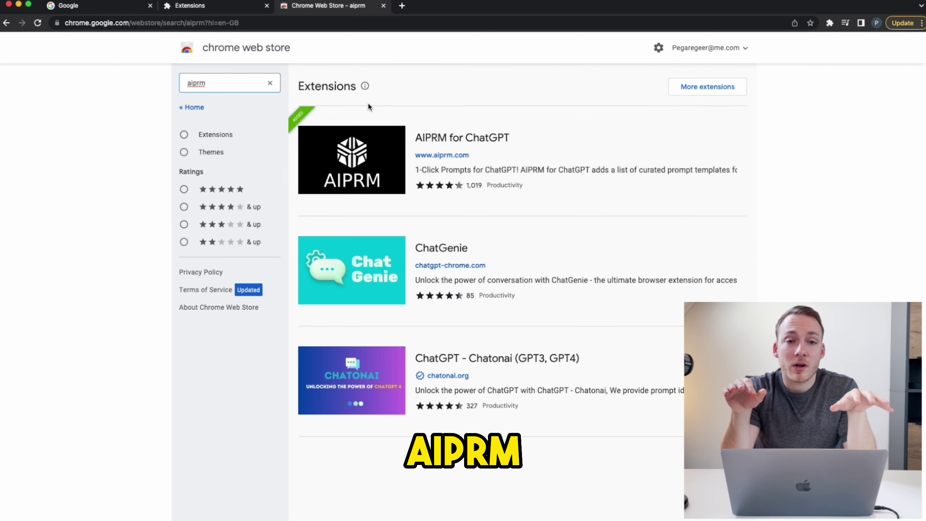
left_click(460, 138)
triple_click(359, 143)
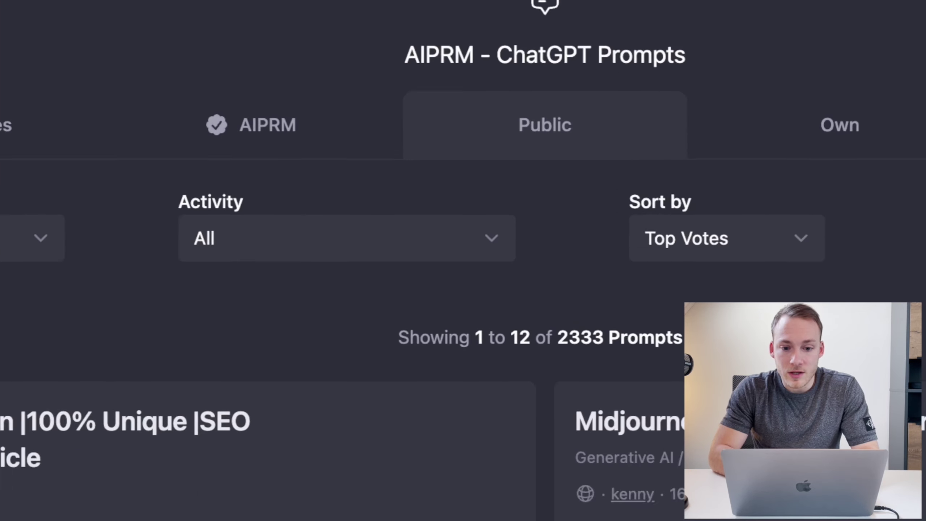
Check the available chat models, then bring up the AIPRM Topic filter choices
left_click(584, 11)
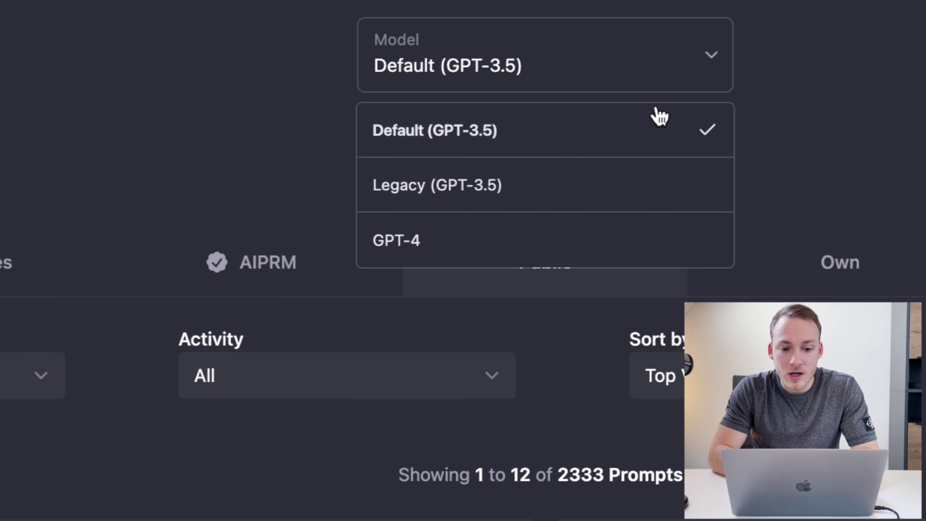
mouse_move(642, 152)
mouse_move(524, 247)
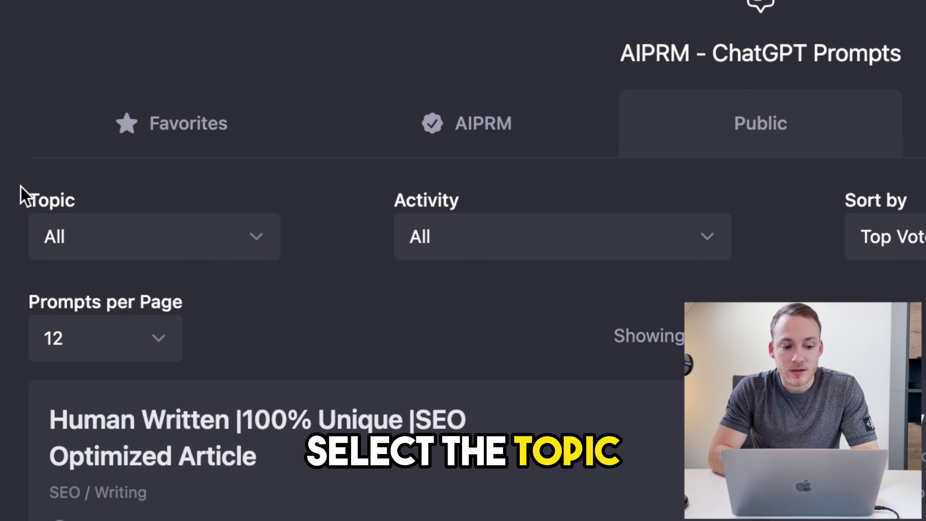
left_click(230, 241)
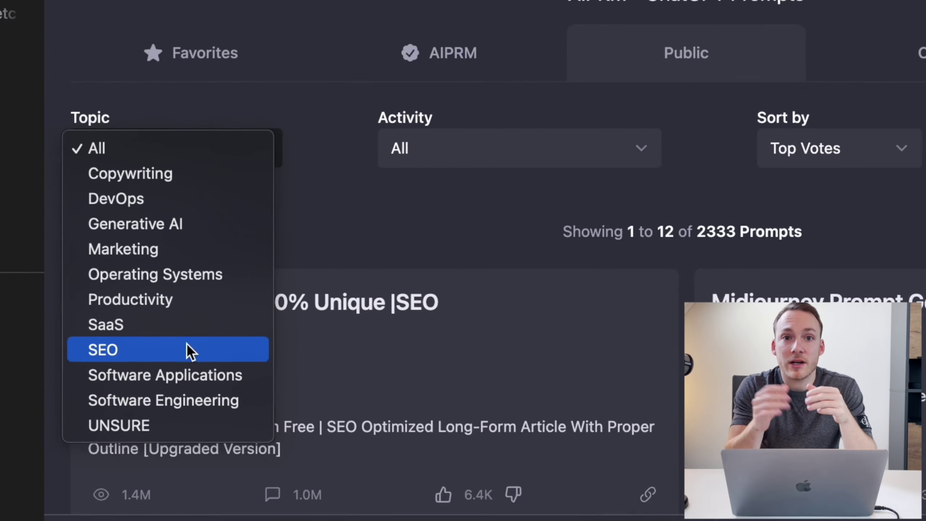
Filter the AIPRM library to the SEO topic, keeping Activity at All for 526 prompts
left_click(225, 344)
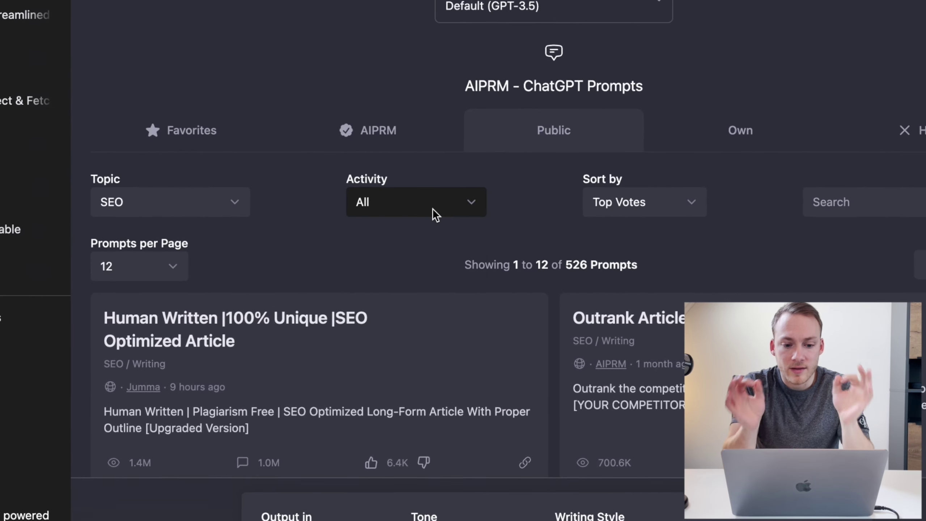
left_click(433, 210)
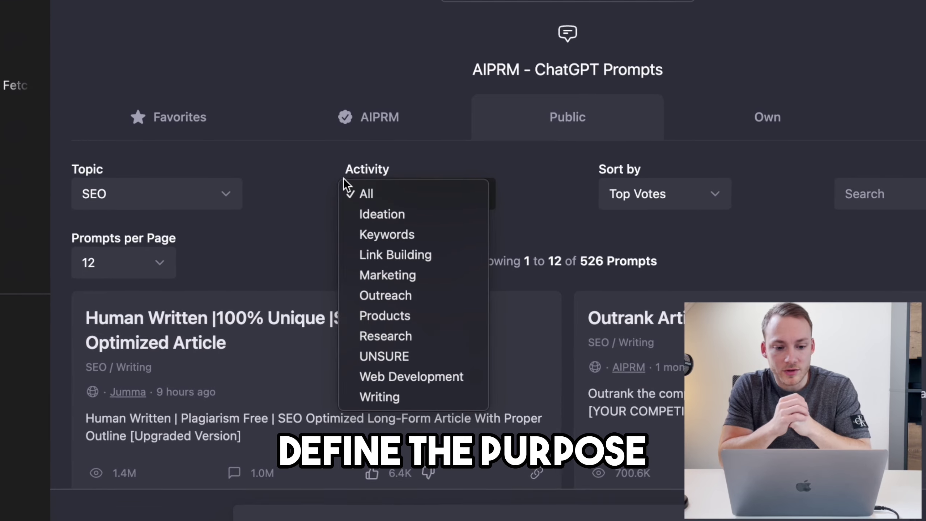
left_click(295, 180)
left_click(411, 191)
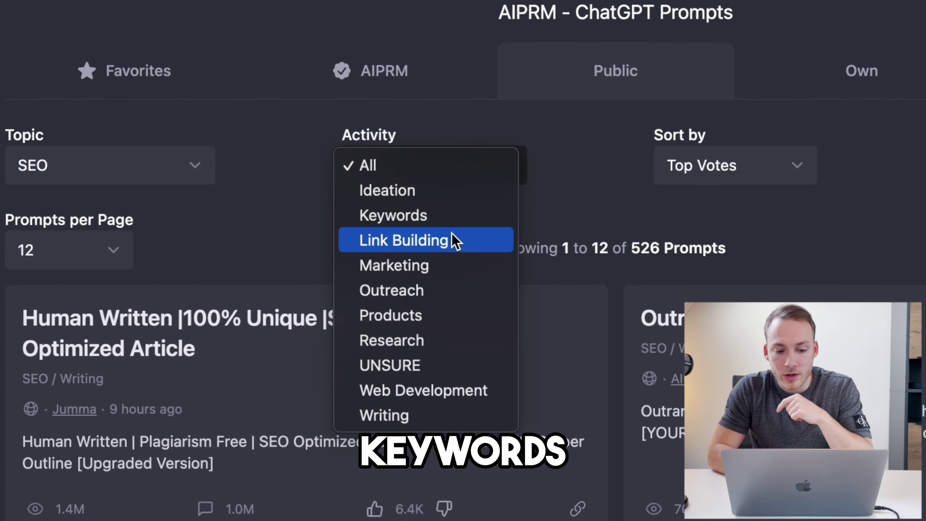
left_click(438, 118)
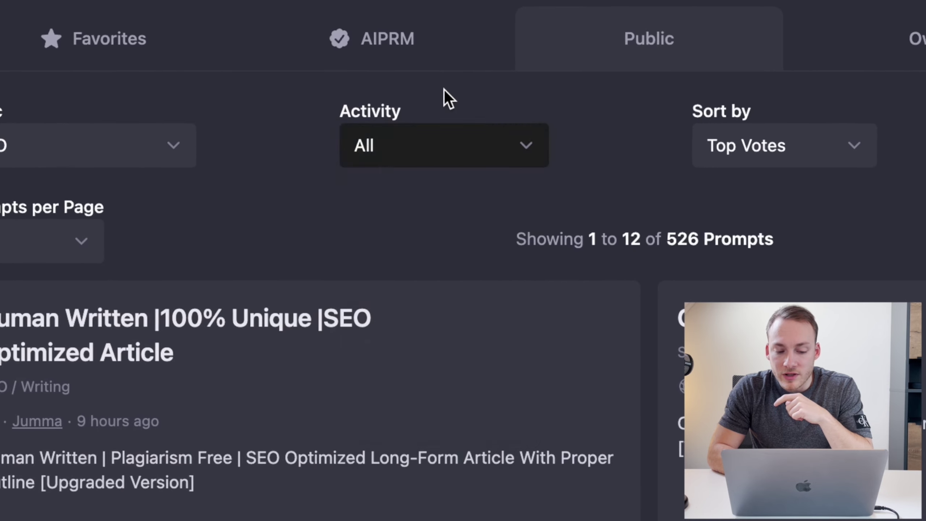
left_click(356, 143)
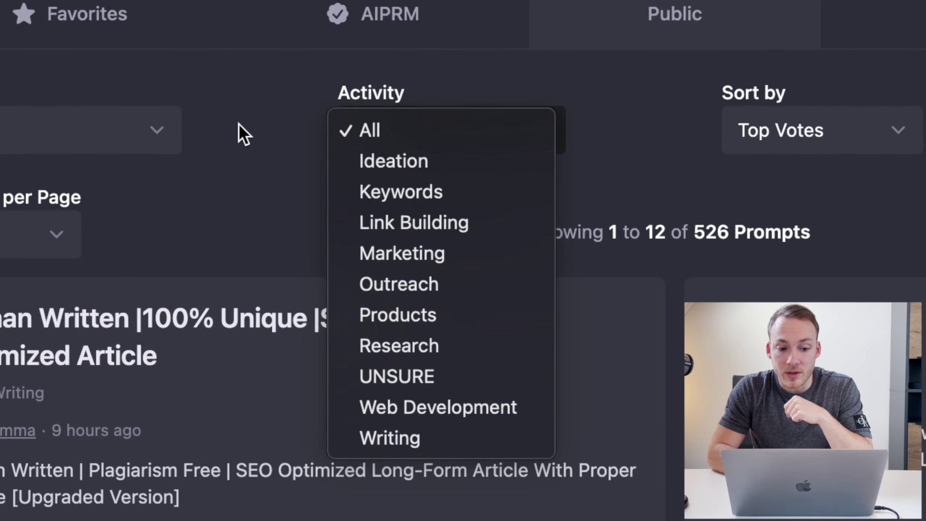
left_click(303, 125)
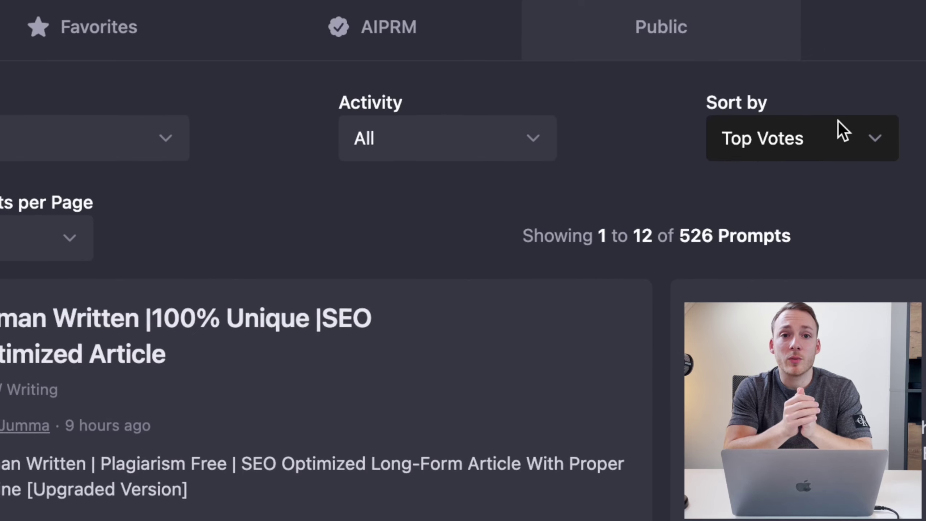
left_click(756, 137)
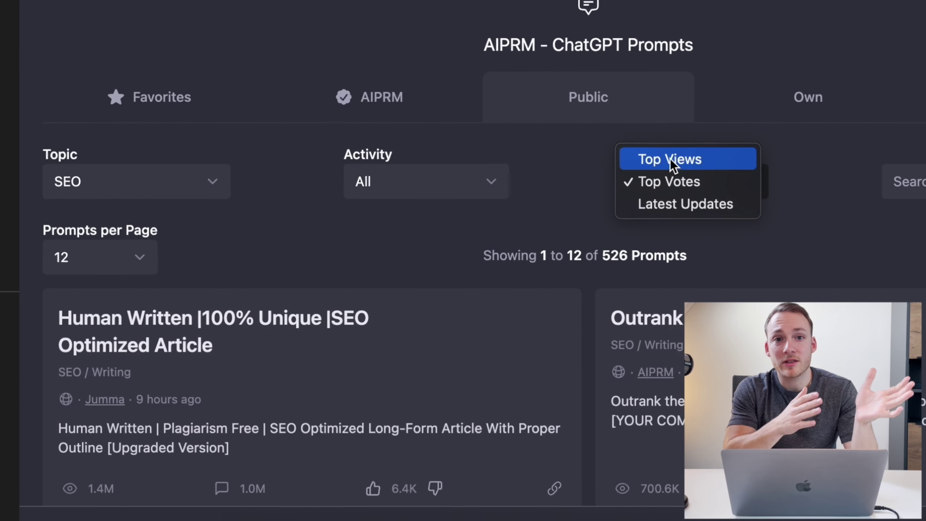
left_click(813, 203)
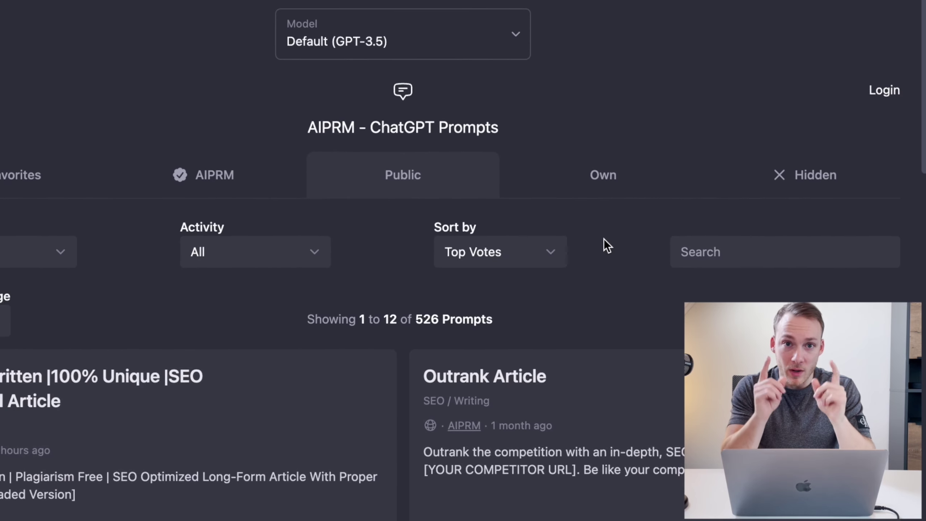
left_click(727, 260)
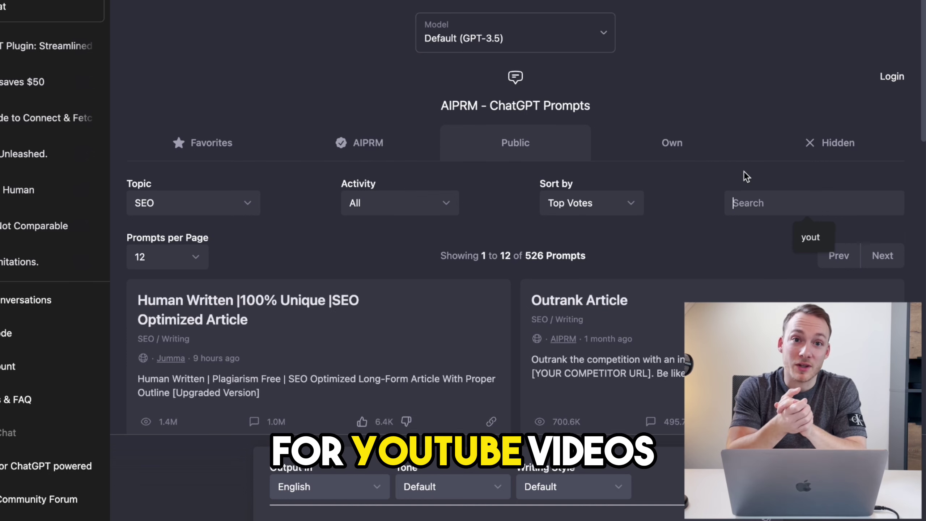
Search prompts for 'youtube', pick 'Get Automatic YouTube Title and Description for Video', review Tone and Writing Style
left_click(746, 197)
type("youtube")
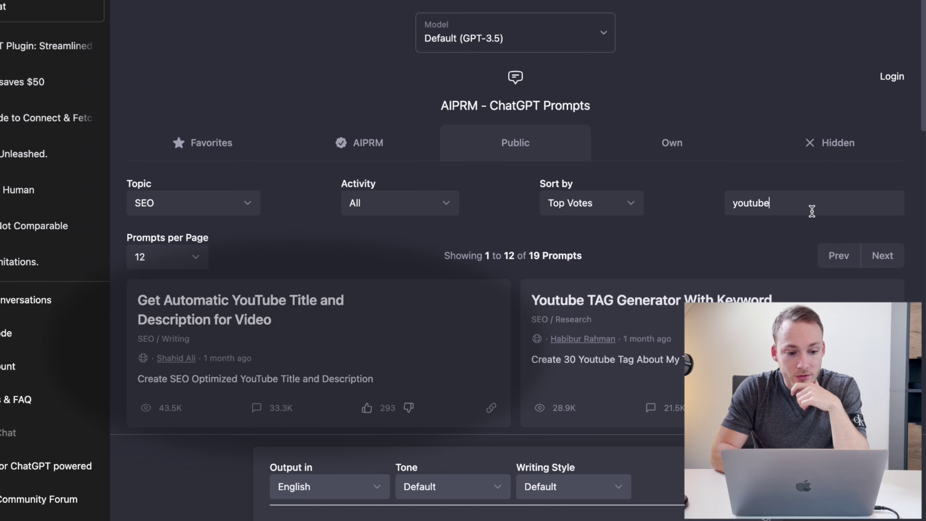
scroll(811, 211, "down", 1)
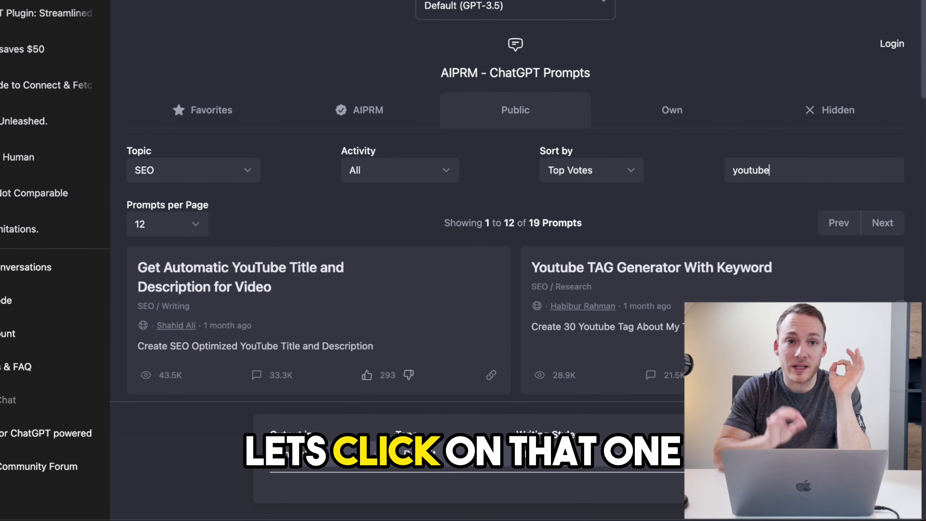
left_click(346, 283)
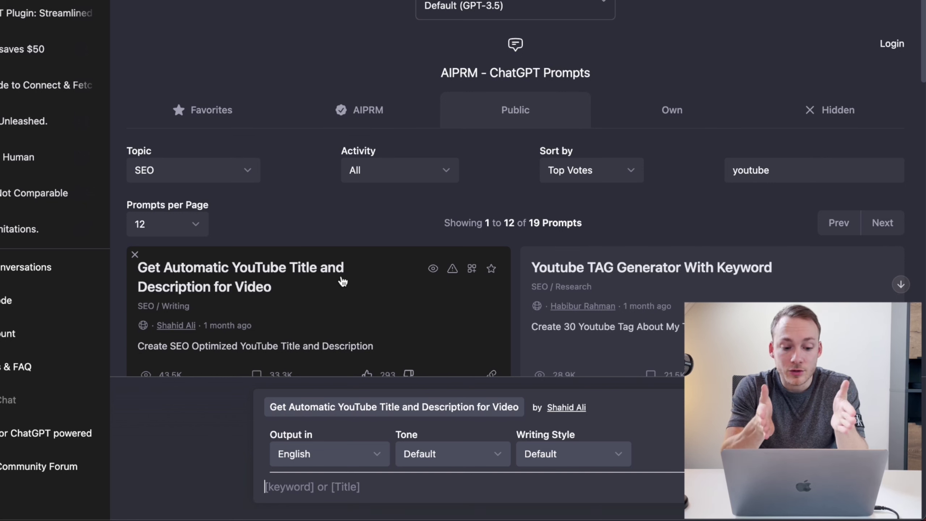
left_click(469, 453)
left_click(545, 454)
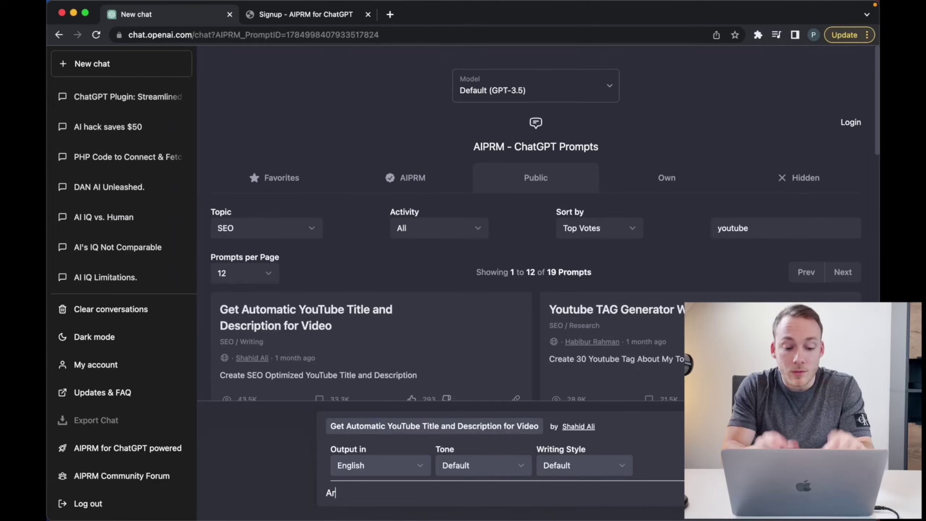
Submit 'Artificial intelligence plugin' as the keyword for the YouTube title and description prompt
type("tificial intelli")
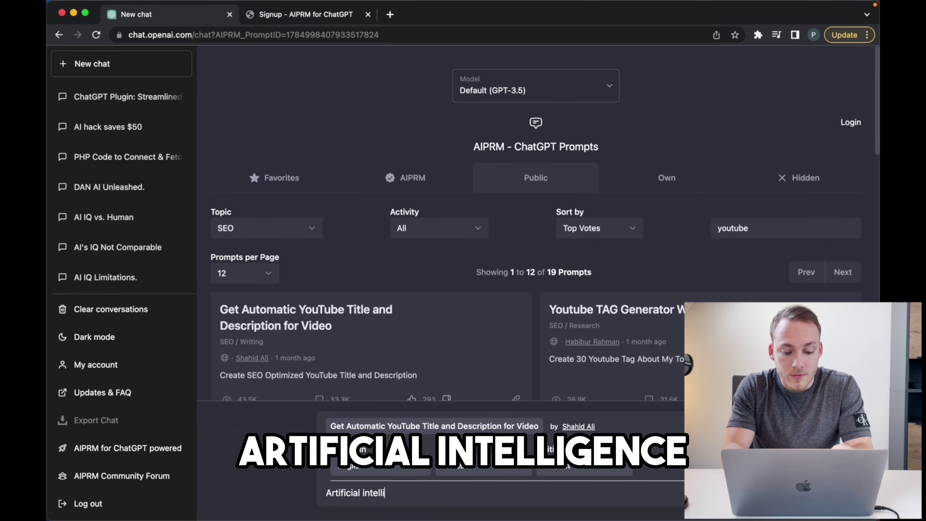
type("gence plug")
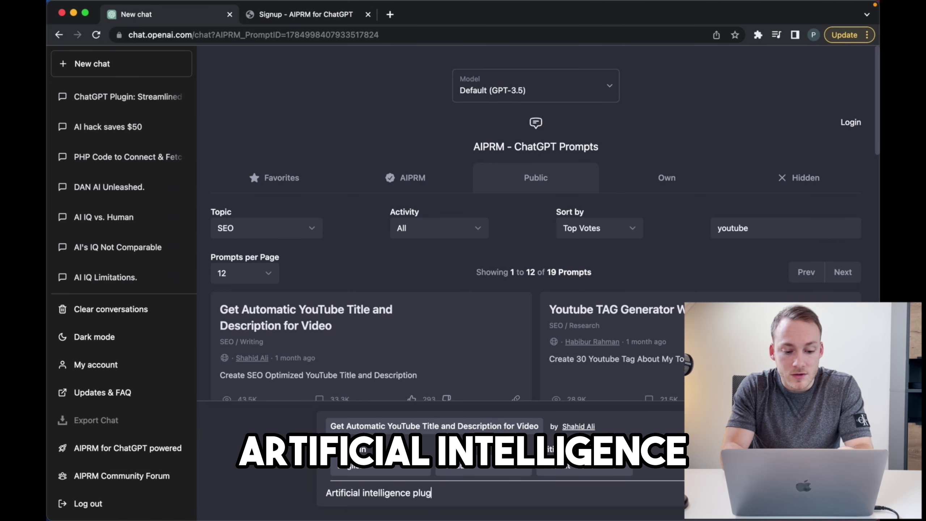
type("in")
key("Return")
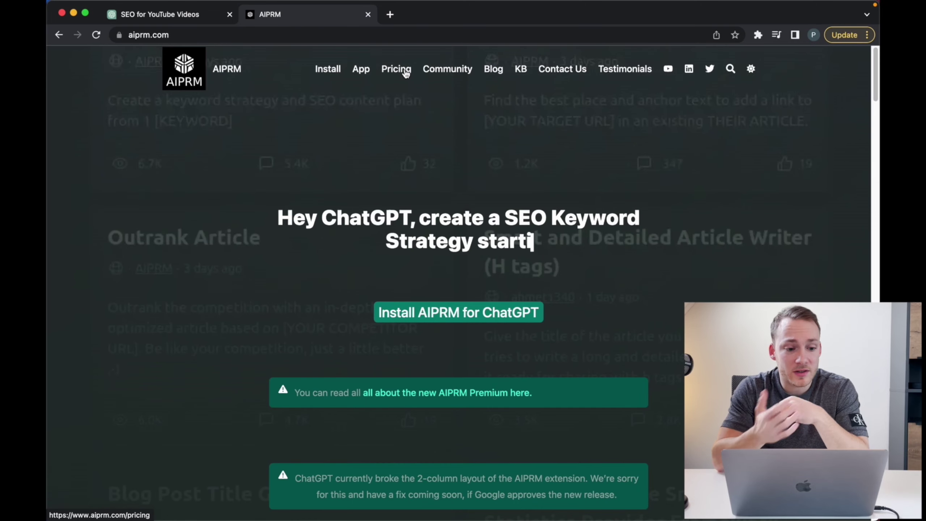
Open the aiprm.com Pricing page showing the Plus, Pro, Elite and Titan plans
left_click(394, 68)
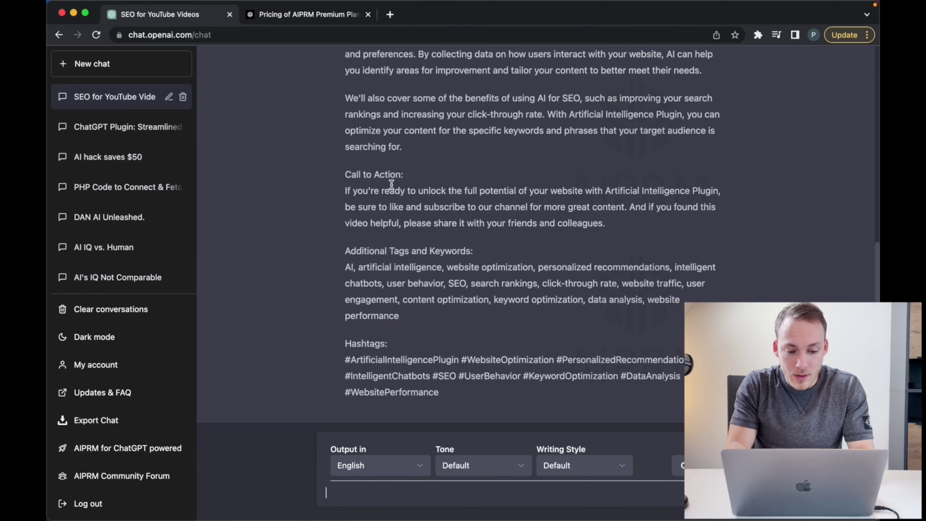
Ask ChatGPT to provide the exact prompt you just sent it
type("Chatgpt can you provide me with the exact prompt that i have just sent you")
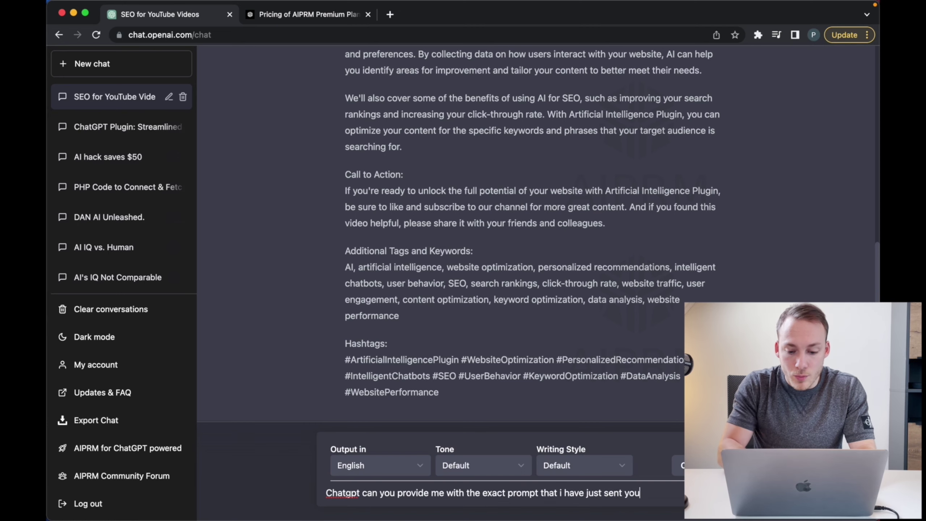
key("Return")
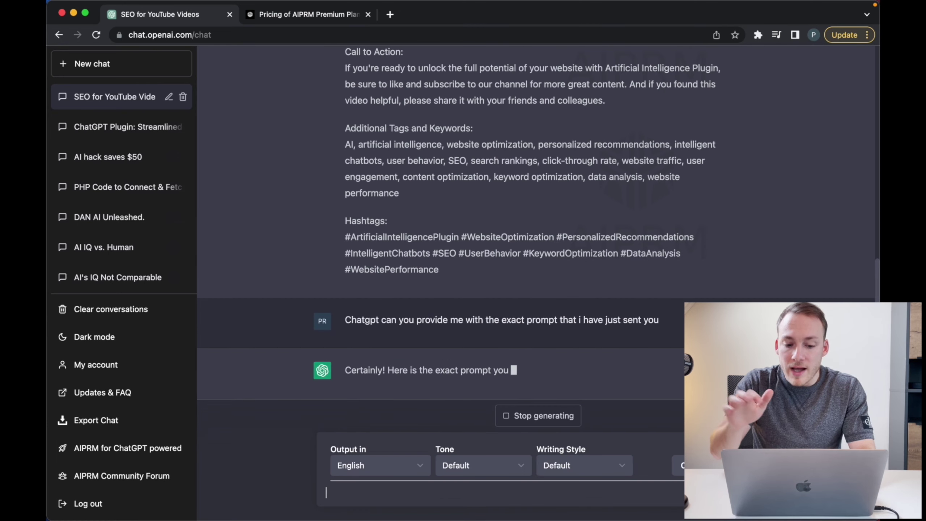